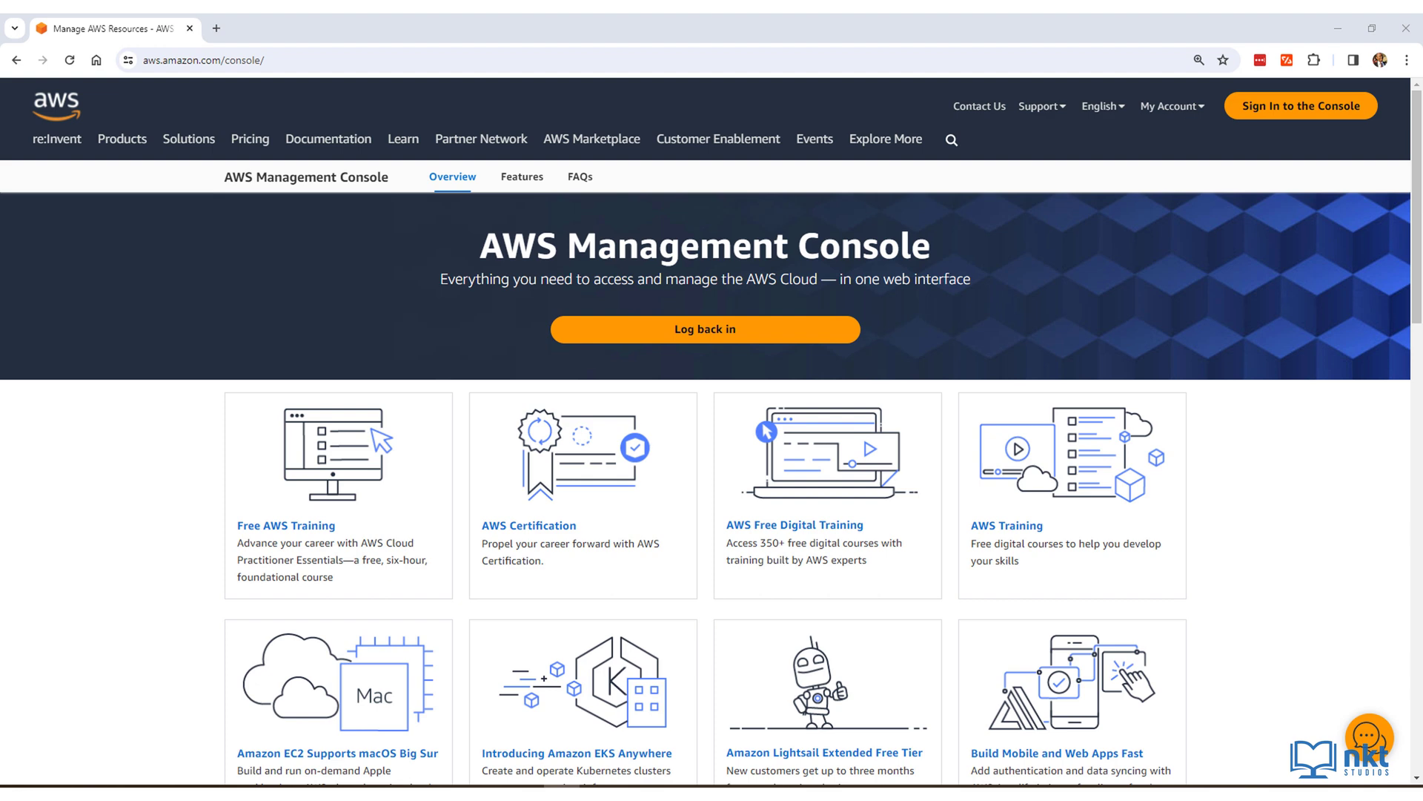
- Log back in to the AWS Management Console, search for s3 and open the S3 service
{"action": "left_click", "coordinate": [705, 329]}
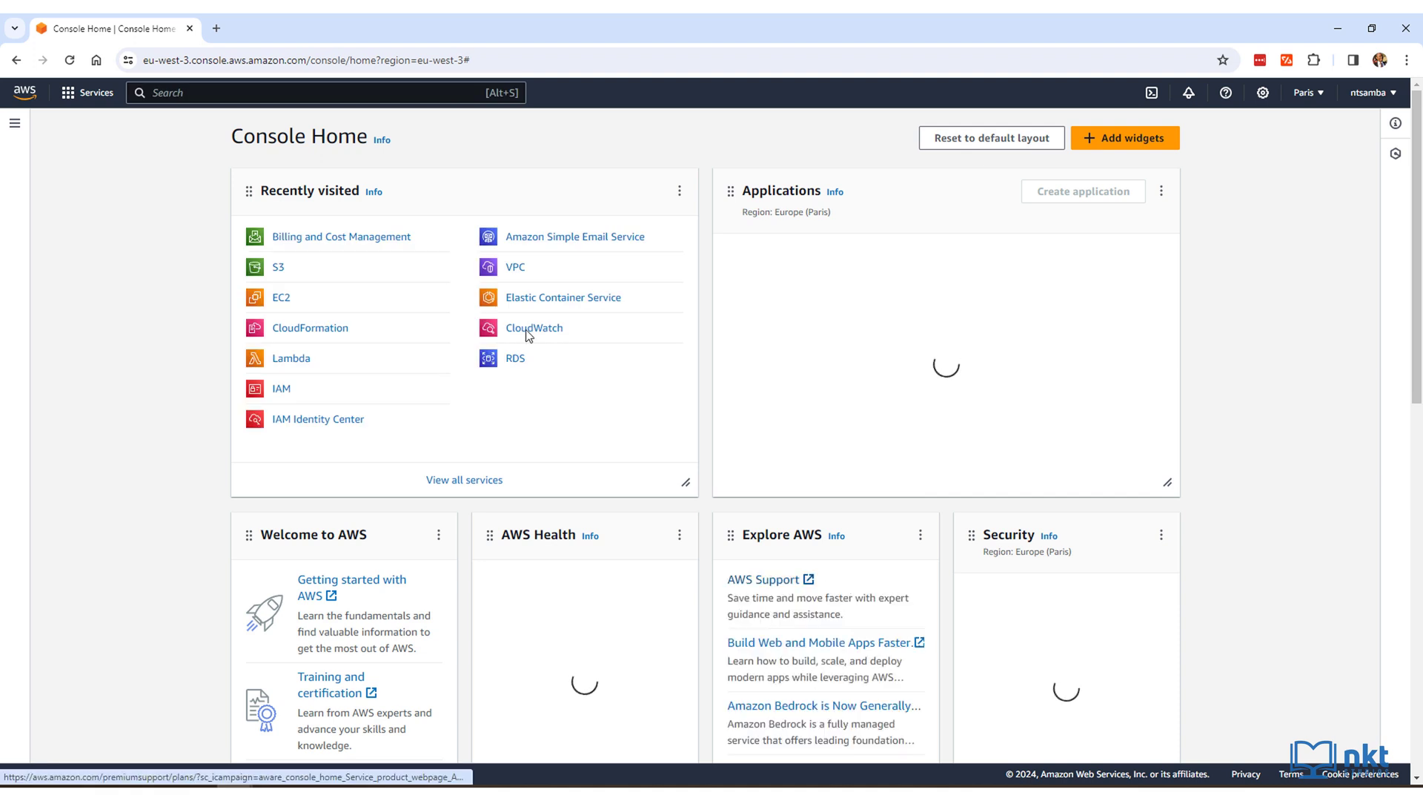
{"action": "left_click", "coordinate": [378, 99]}
{"action": "type", "text": "s3"}
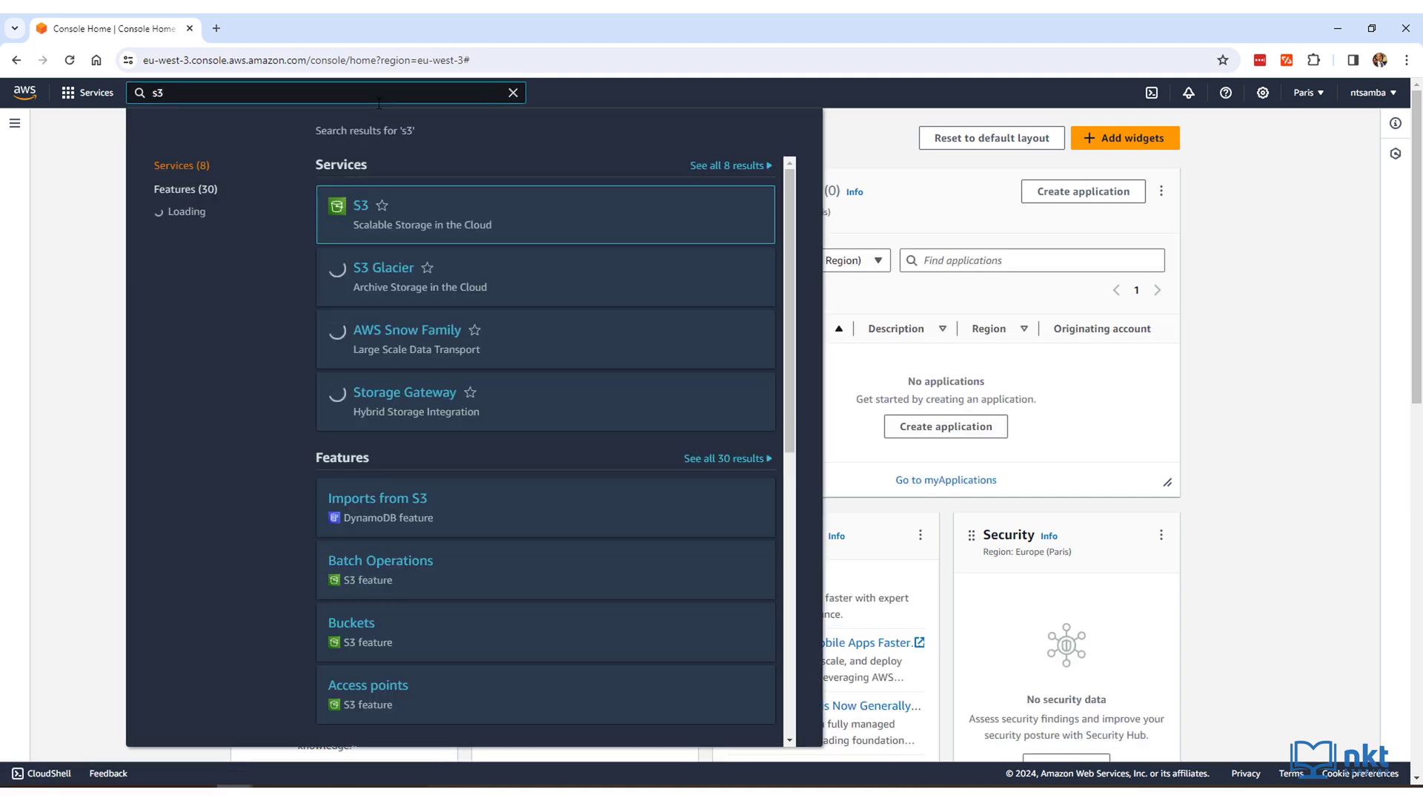
{"action": "left_click", "coordinate": [390, 216]}
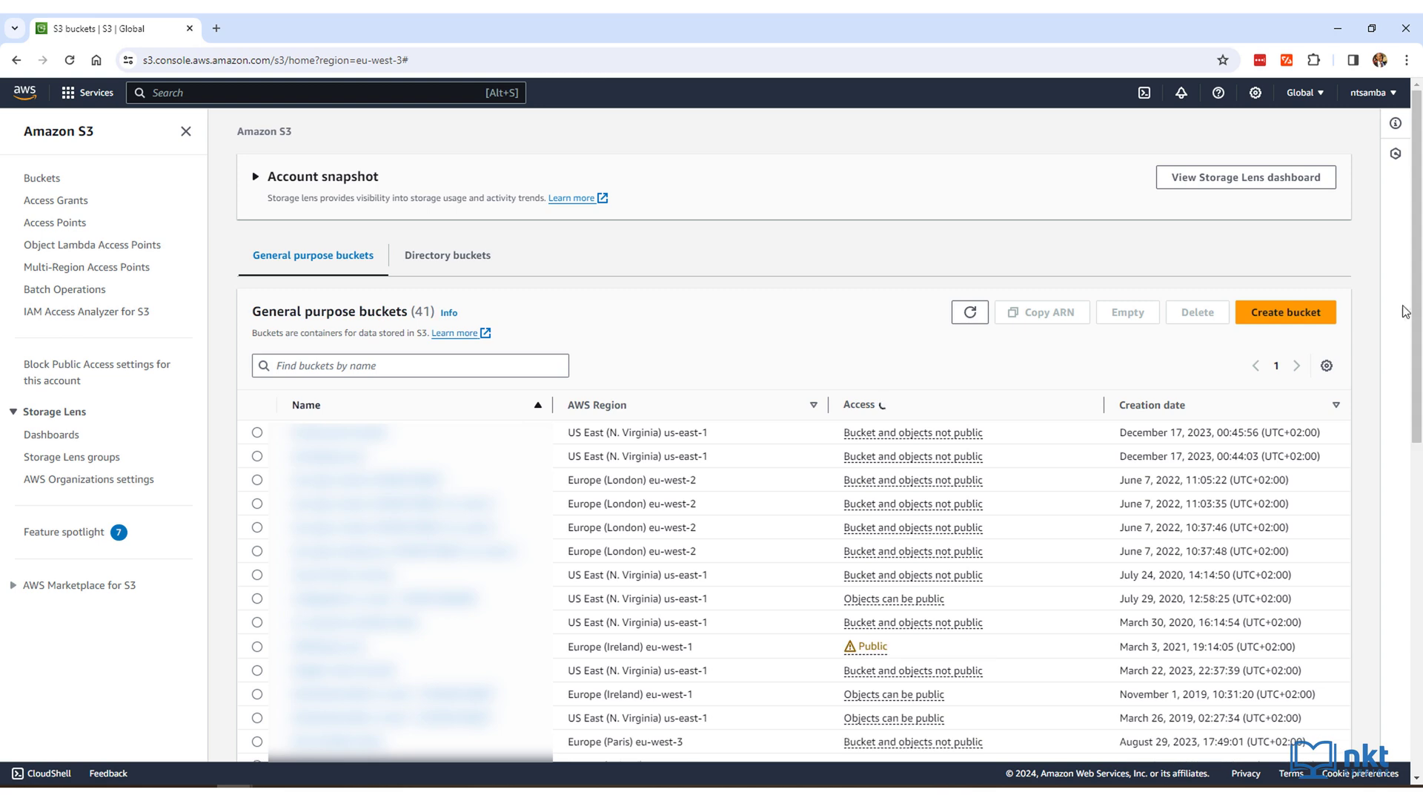
- Start creating a new bucket and set its AWS Region to US East (N. Virginia) us-east-1
{"action": "left_click", "coordinate": [1276, 324]}
{"action": "left_click", "coordinate": [482, 310]}
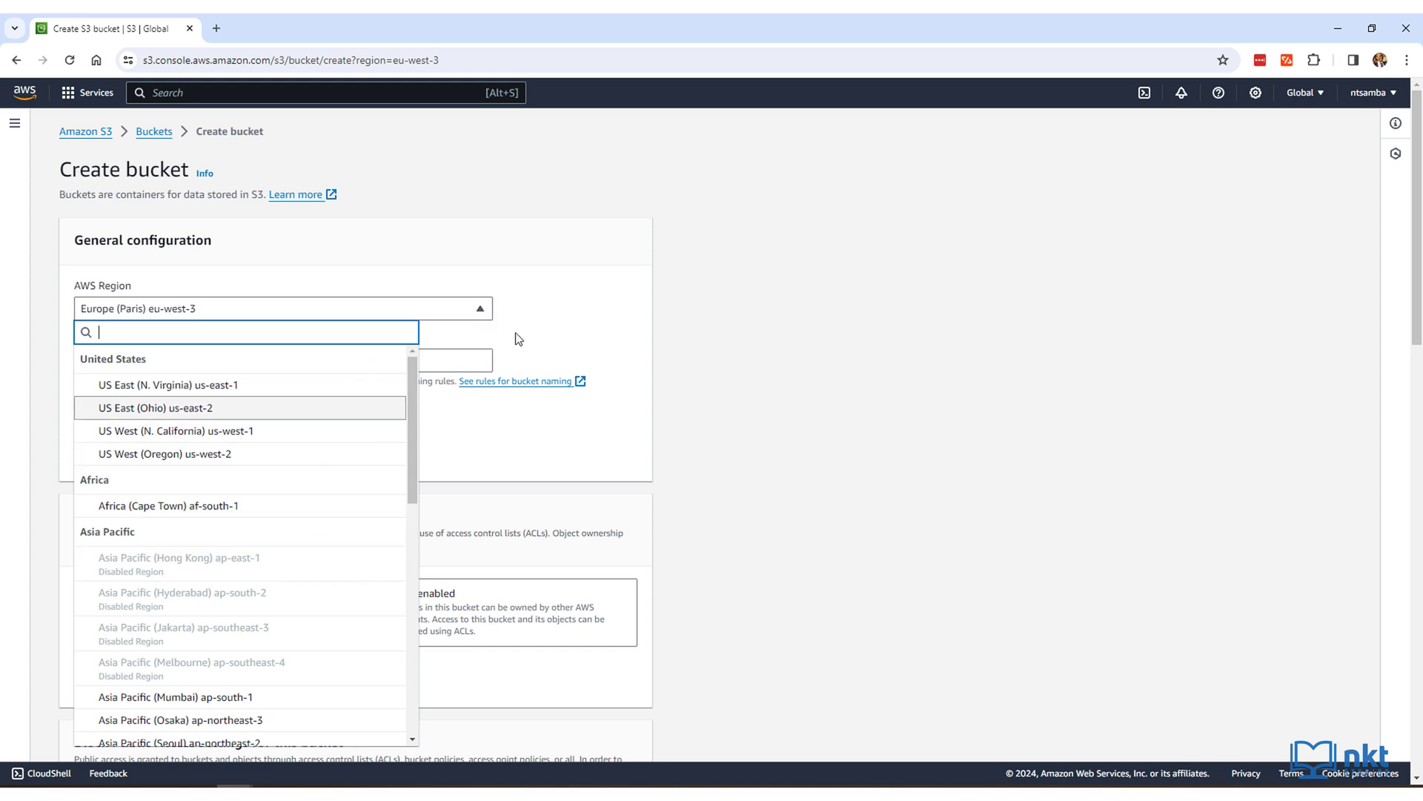
{"action": "left_click", "coordinate": [337, 391]}
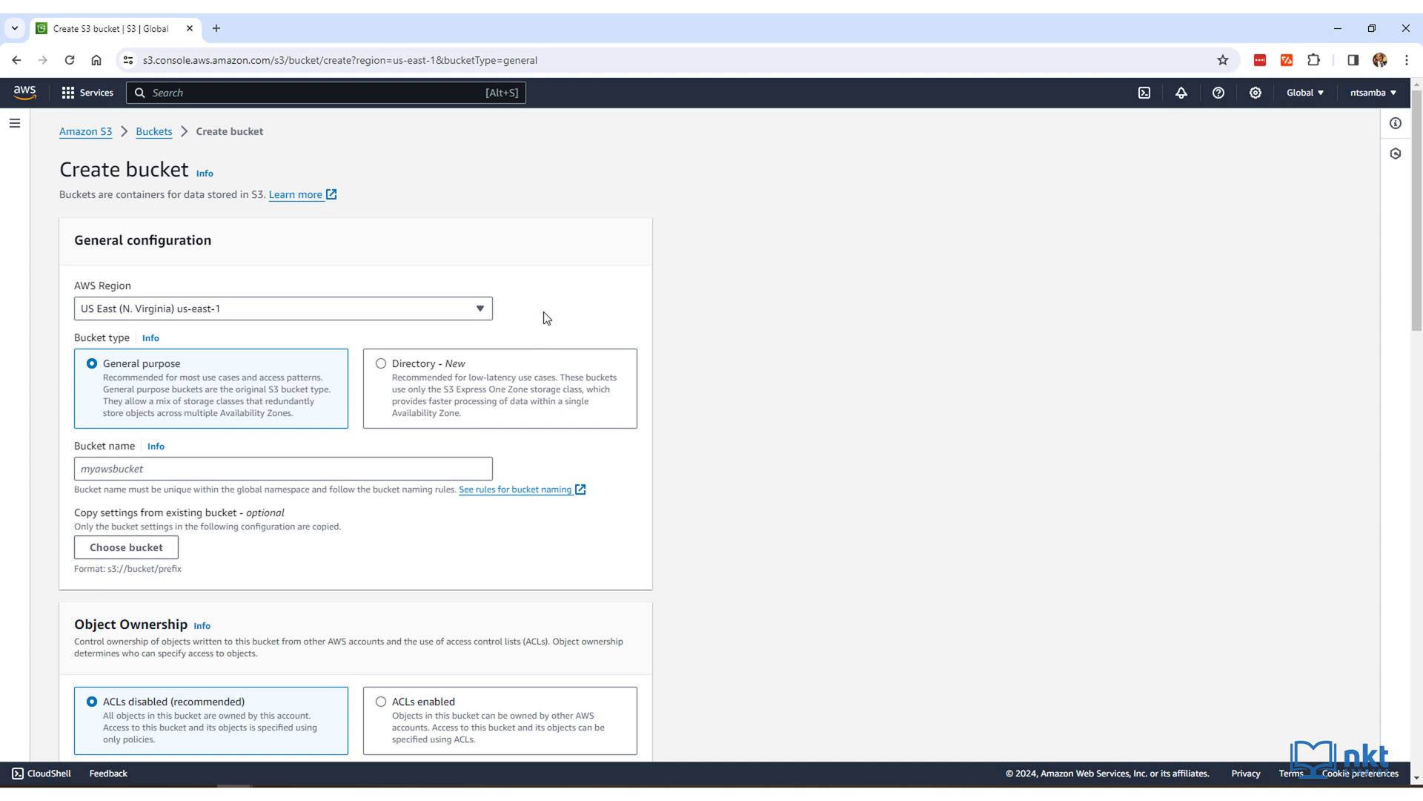
- Try Africa (Cape Town) and Europe (Frankfurt) as the bucket's region, and return it to US East (N. Virginia) us-east-1
{"action": "left_click", "coordinate": [479, 308]}
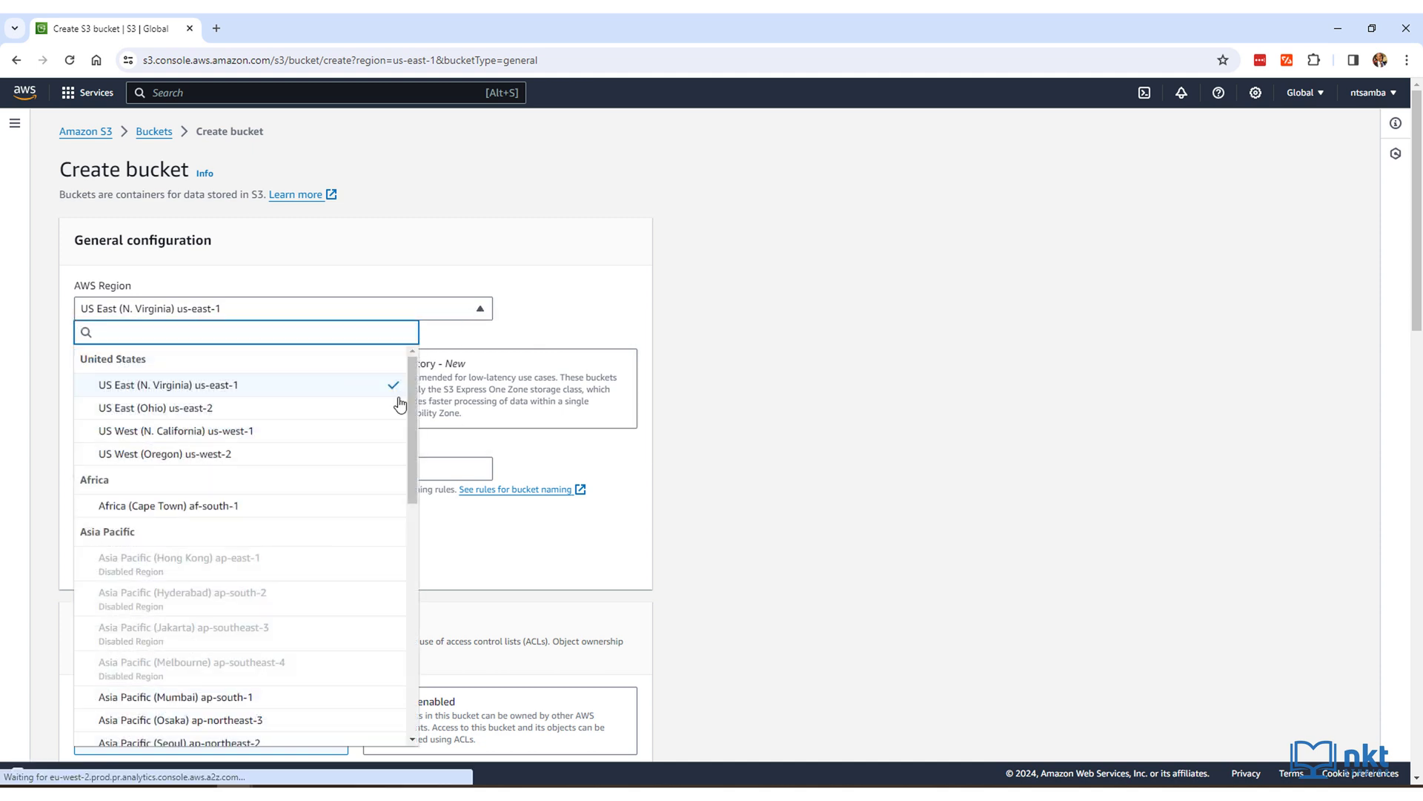
{"action": "left_click", "coordinate": [341, 505]}
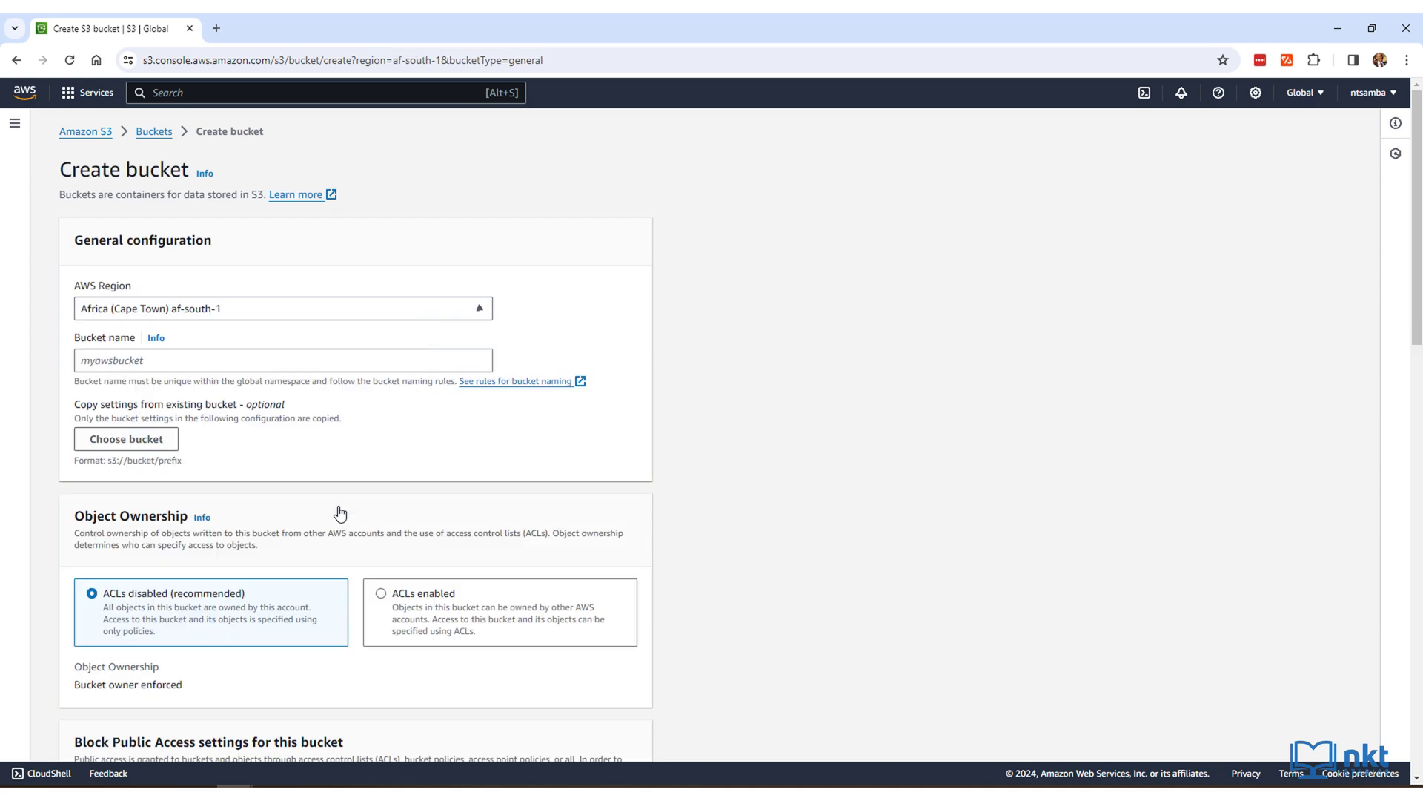
{"action": "left_click", "coordinate": [436, 316]}
{"action": "scroll", "coordinate": [408, 439], "scroll_direction": "down", "scroll_amount": 5}
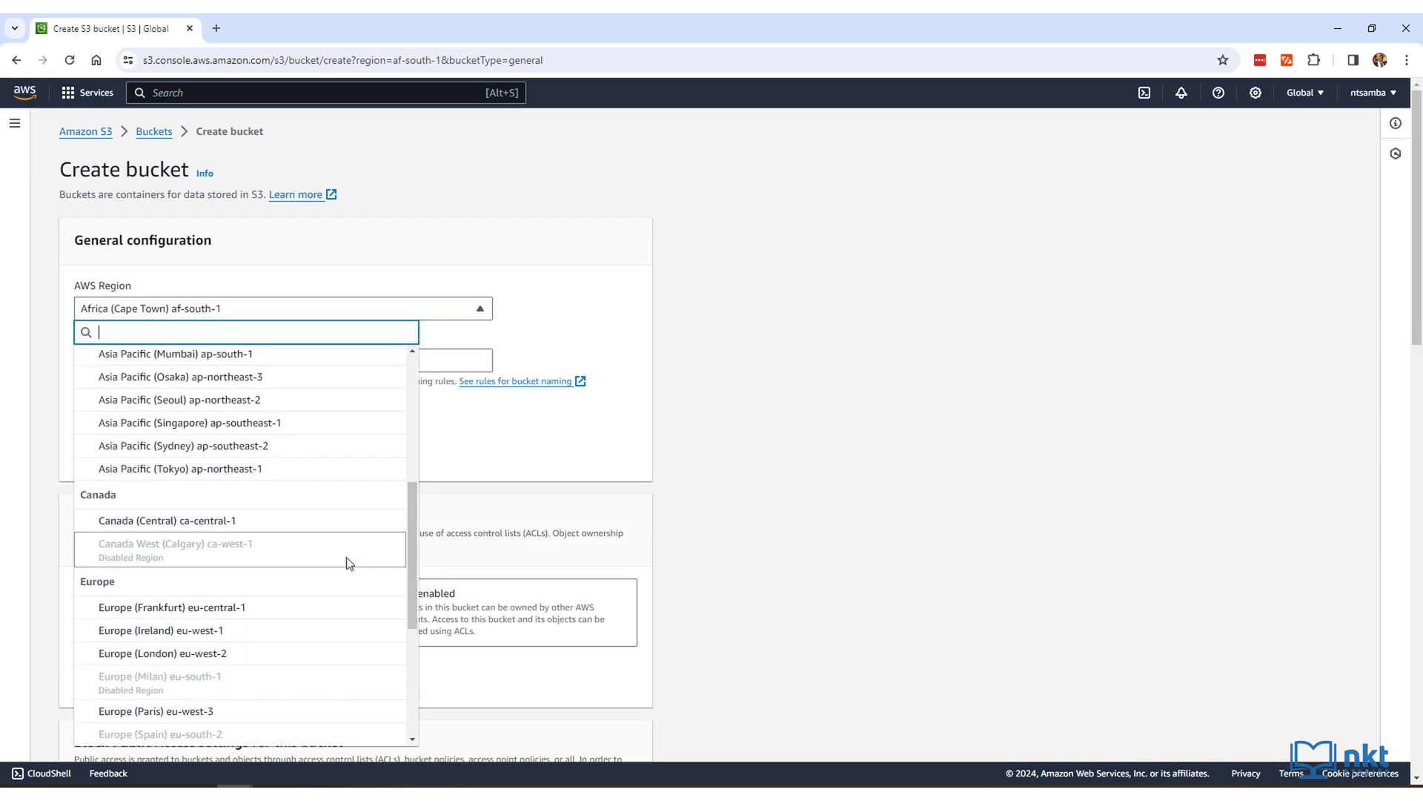
{"action": "left_click", "coordinate": [280, 609]}
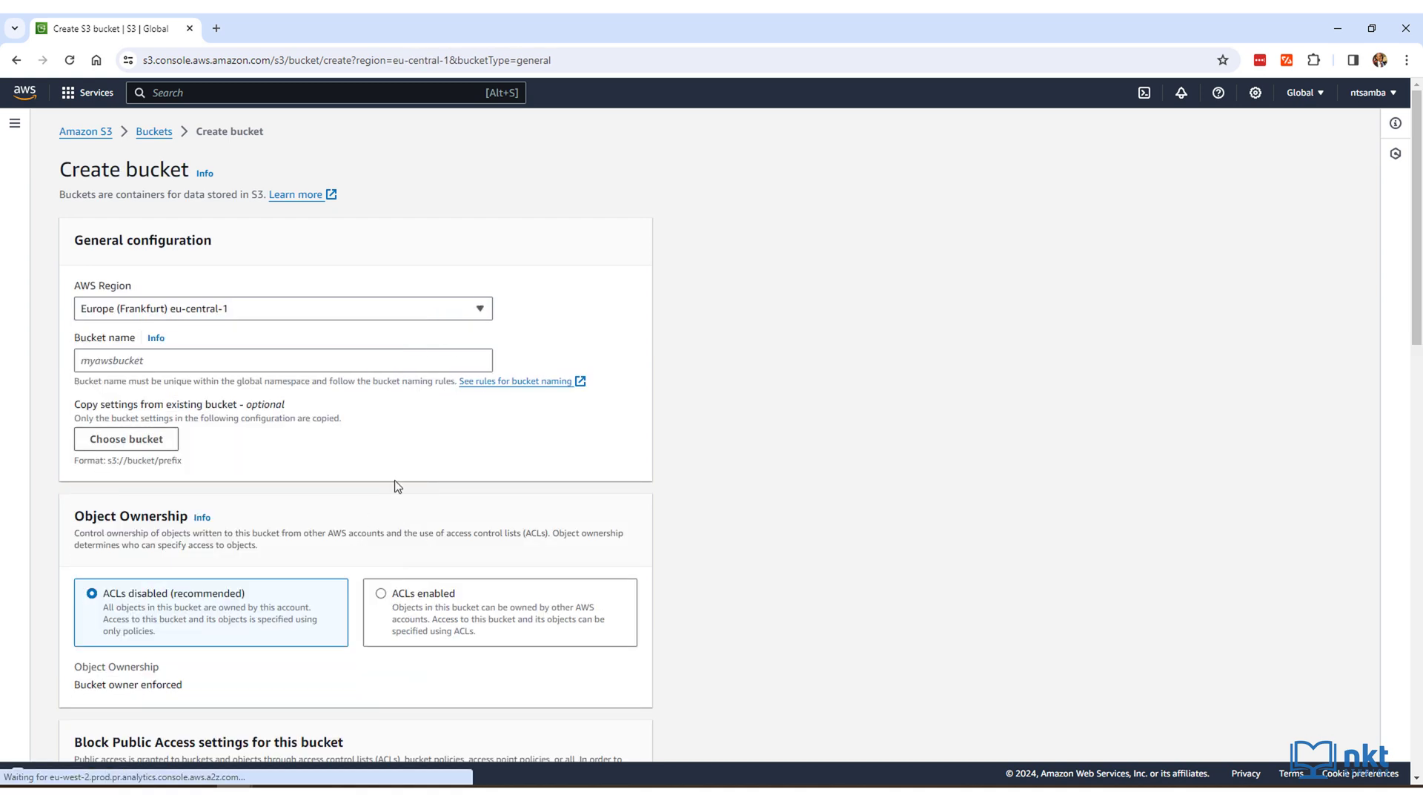
{"action": "left_click", "coordinate": [482, 318]}
{"action": "left_click", "coordinate": [349, 386]}
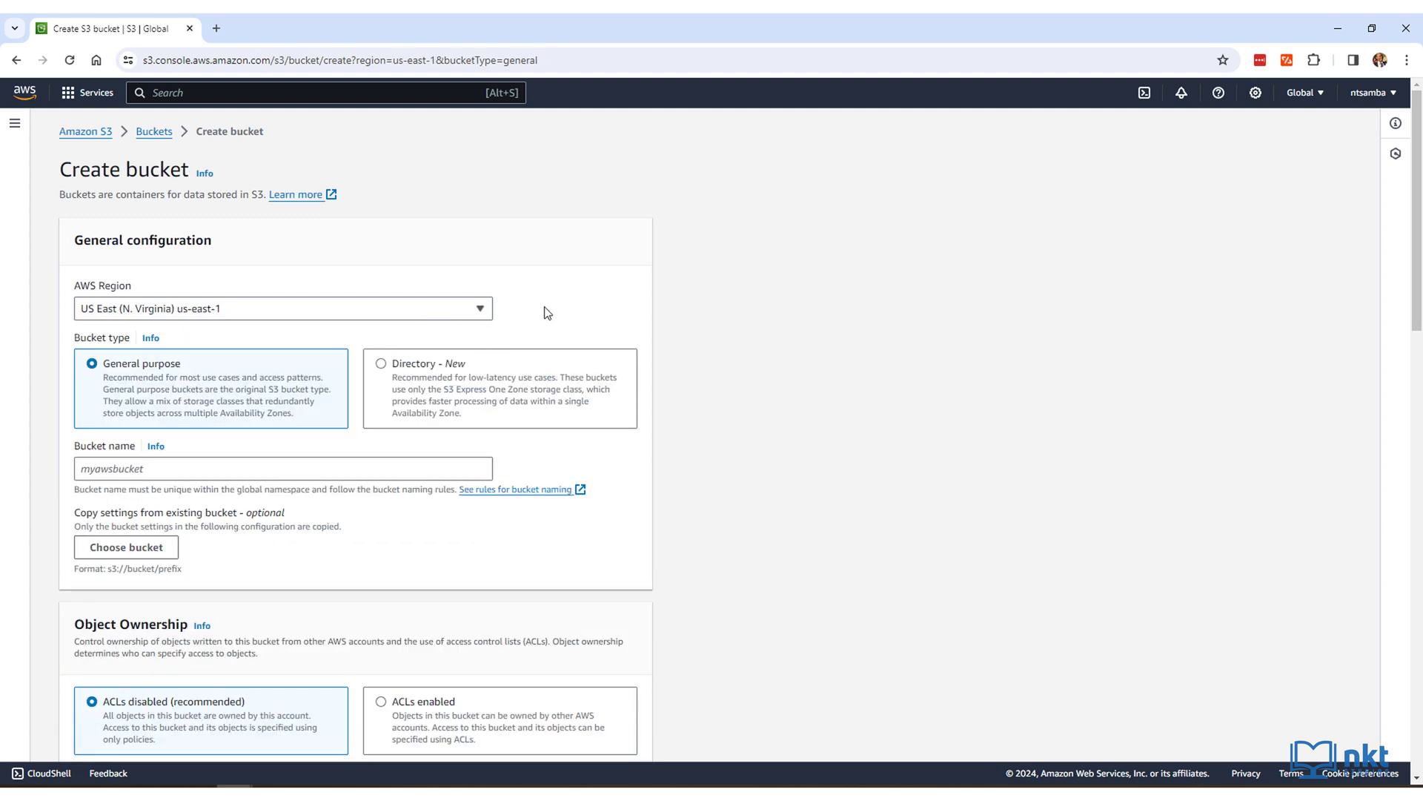
- Name the new bucket s3beginnerbasics
{"action": "left_click", "coordinate": [344, 465]}
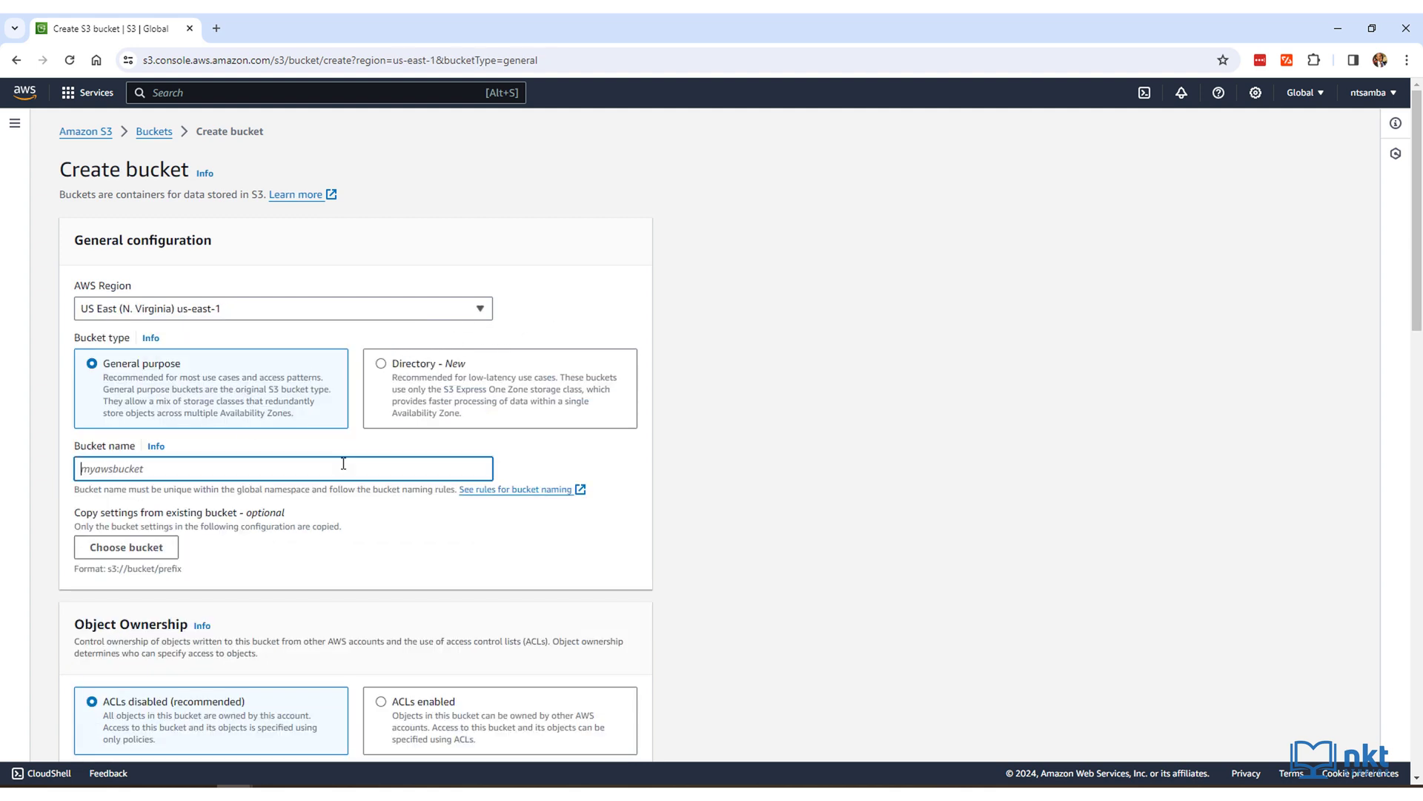
{"action": "type", "text": "s3beginnerbasics"}
- Turn off Block all public access for the bucket and turn it back on
{"action": "left_click_drag", "start_coordinate": [1415, 306], "coordinate": [1408, 417]}
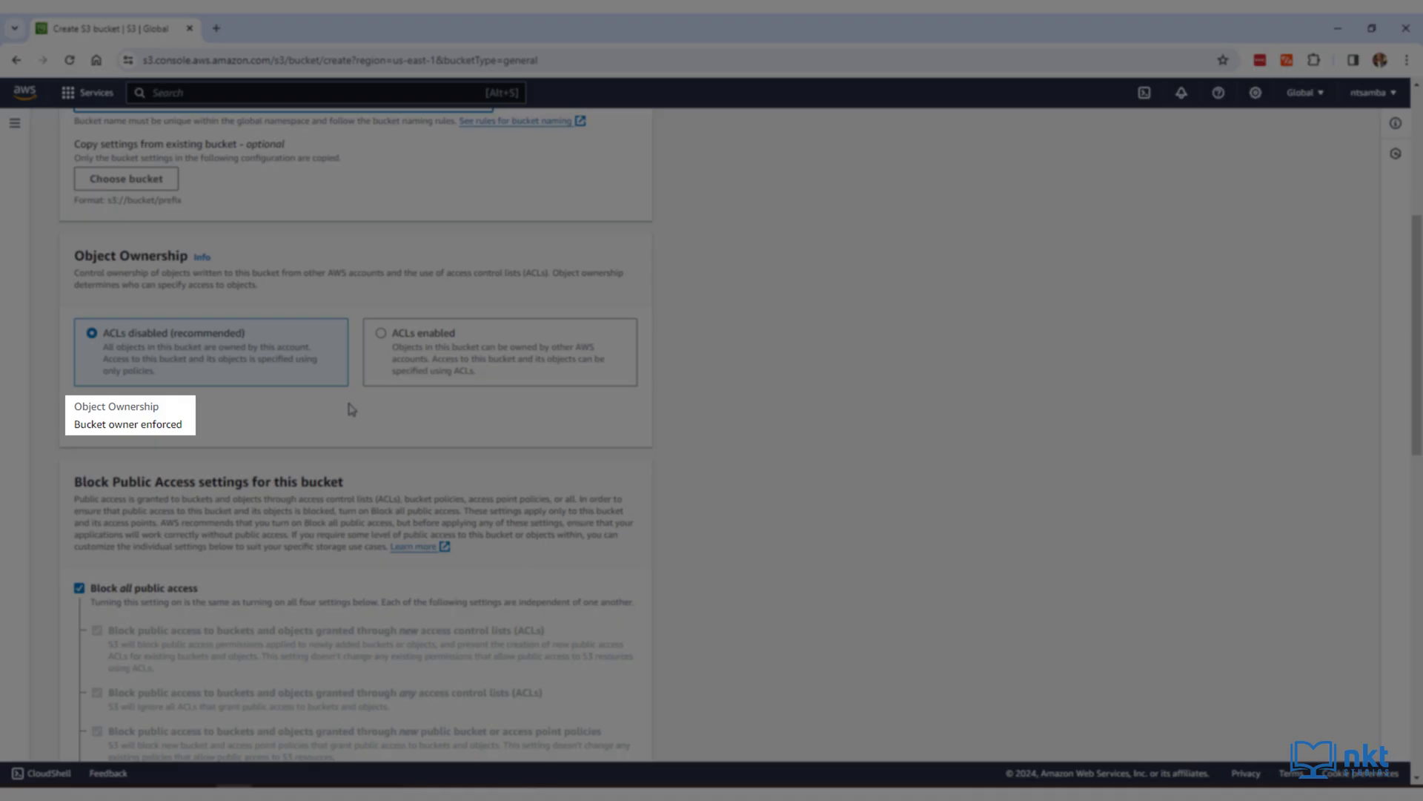
{"action": "scroll", "coordinate": [352, 410], "scroll_direction": "down", "scroll_amount": 4}
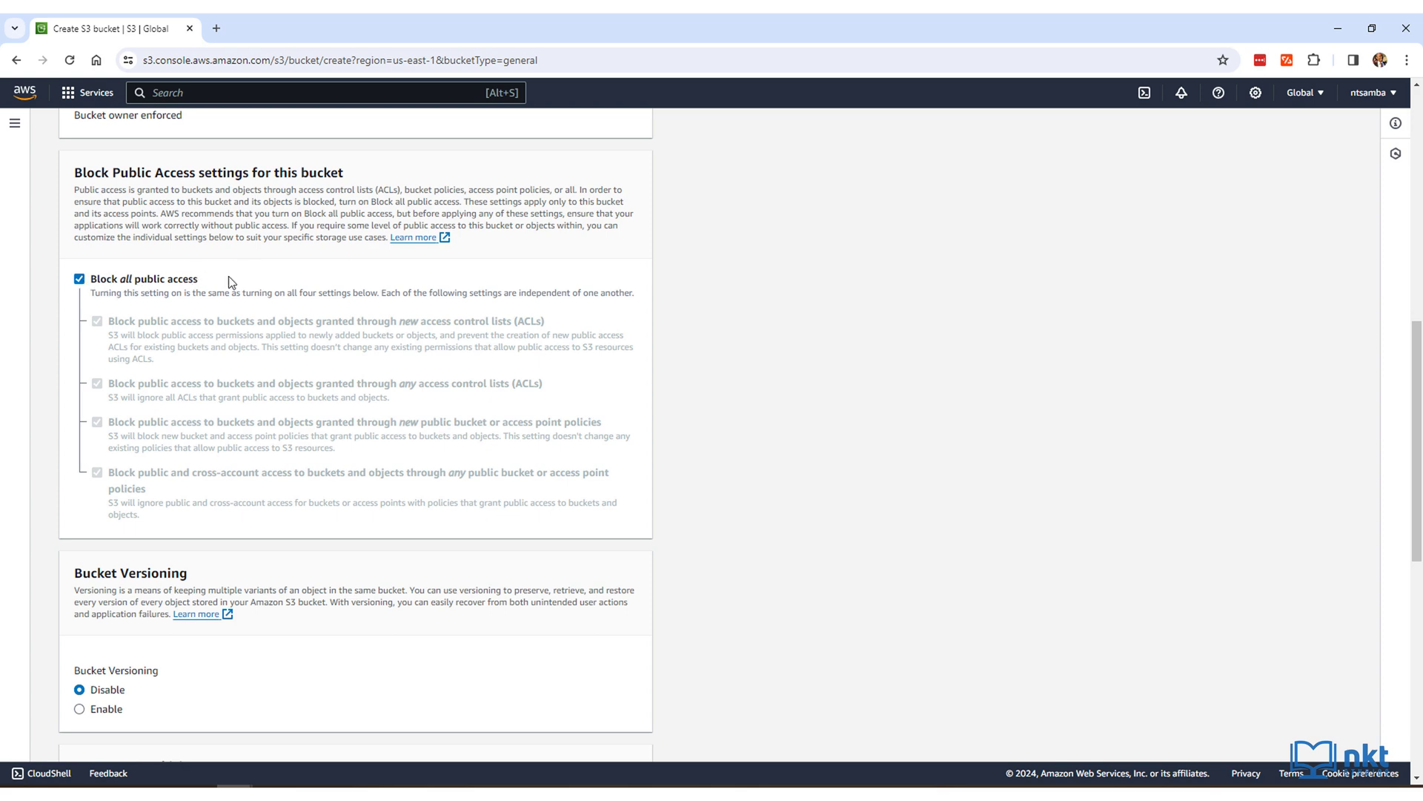
{"action": "left_click", "coordinate": [91, 282]}
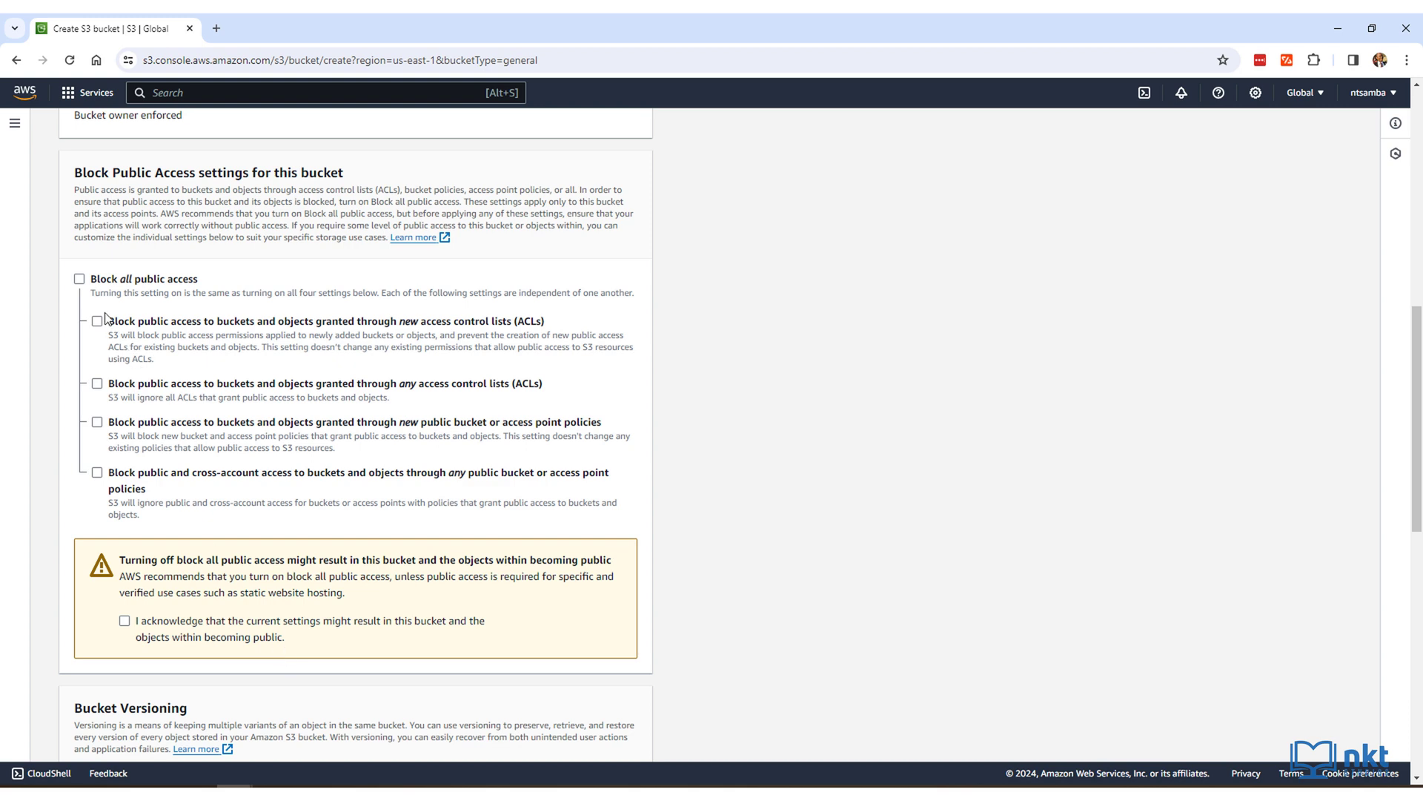
{"action": "left_click", "coordinate": [79, 280]}
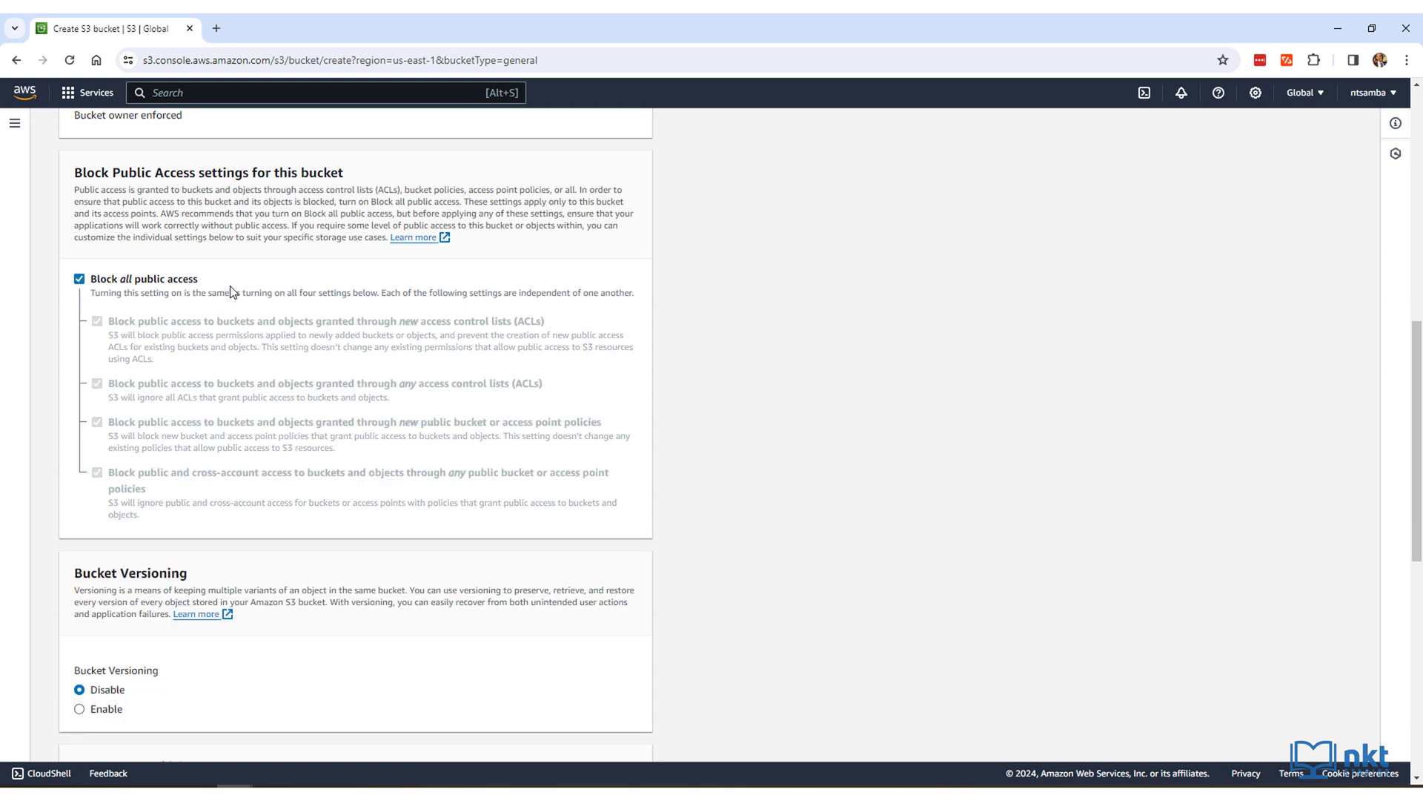
- Add an empty tag row to the bucket's tags and remove it again
{"action": "left_click_drag", "start_coordinate": [1407, 459], "coordinate": [1417, 567]}
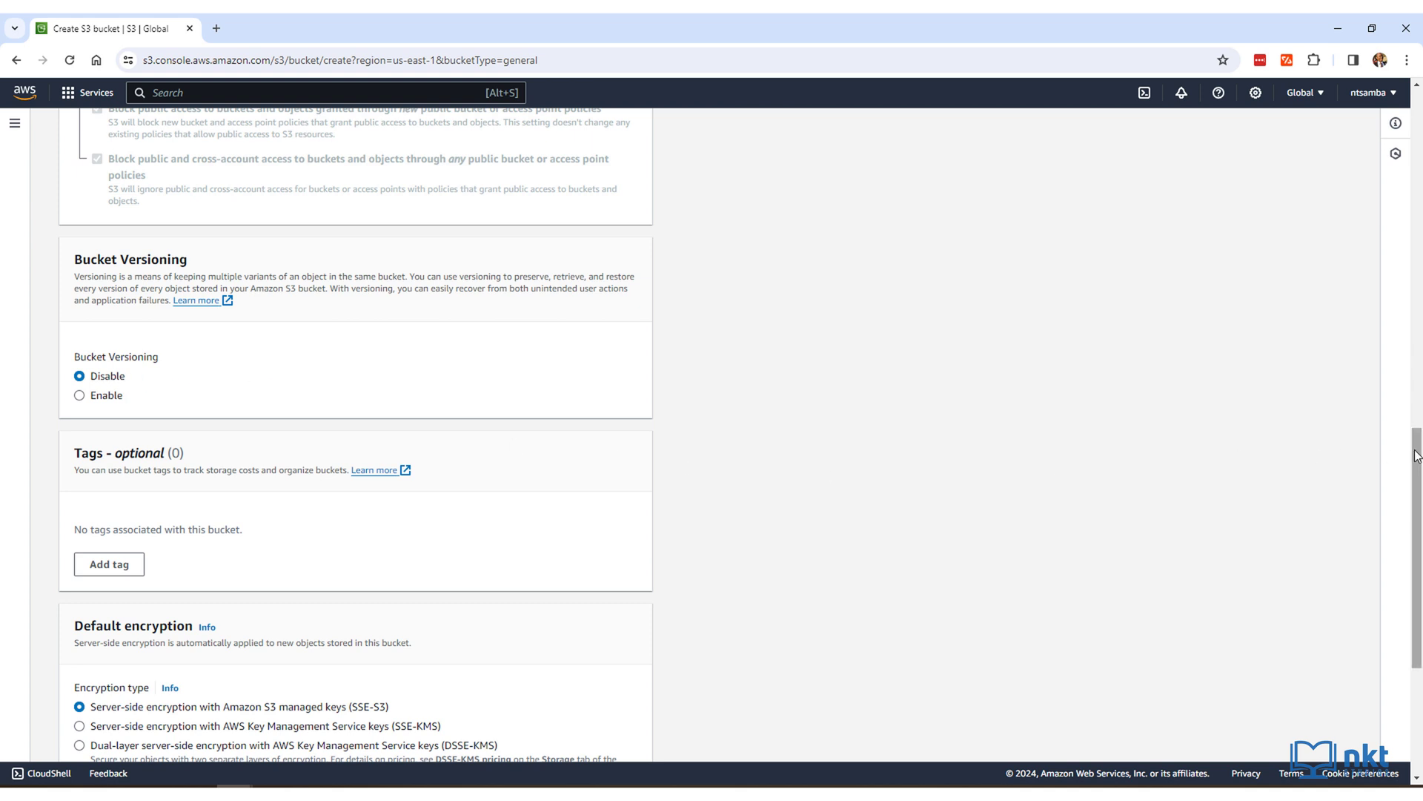
{"action": "scroll", "coordinate": [974, 400], "scroll_direction": "down", "scroll_amount": 3}
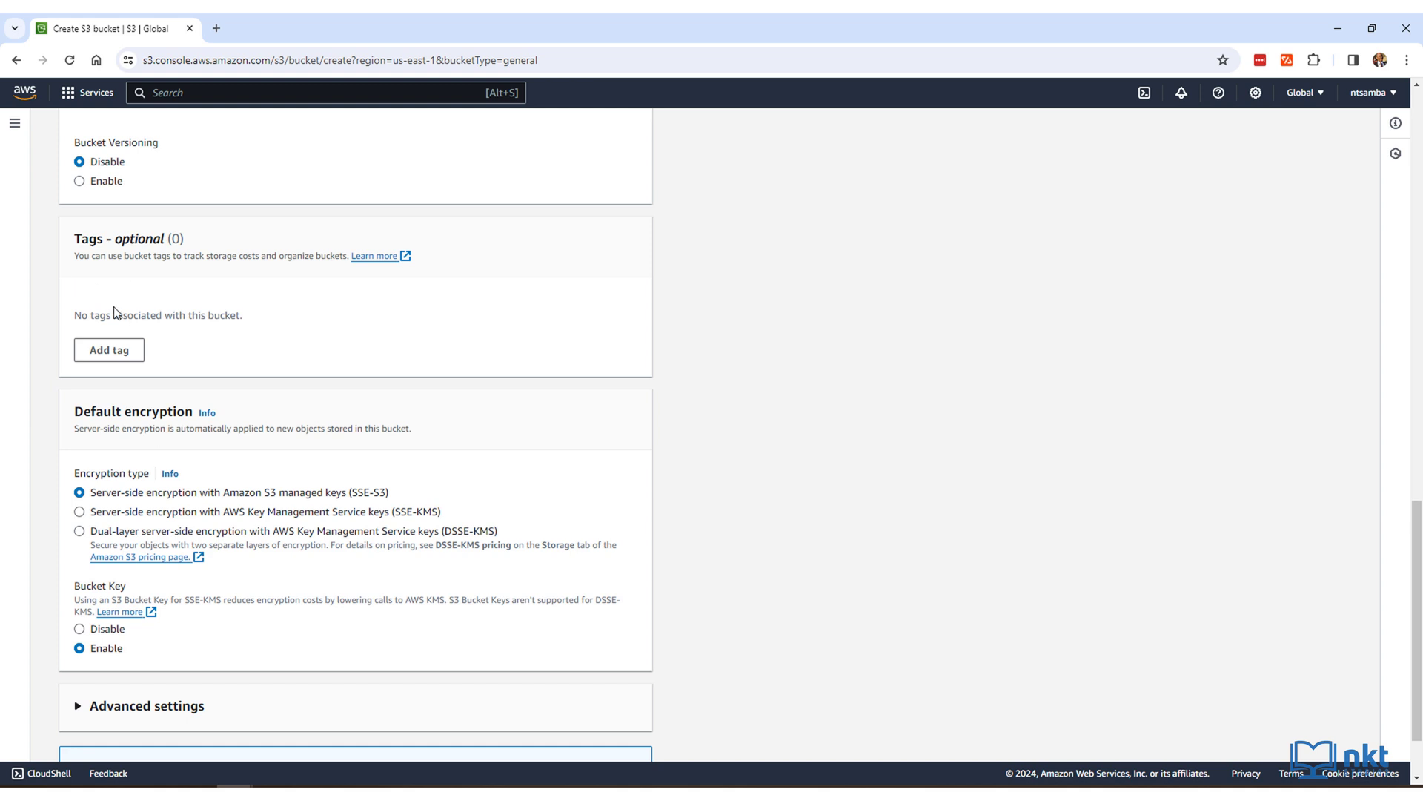
{"action": "left_click", "coordinate": [120, 349]}
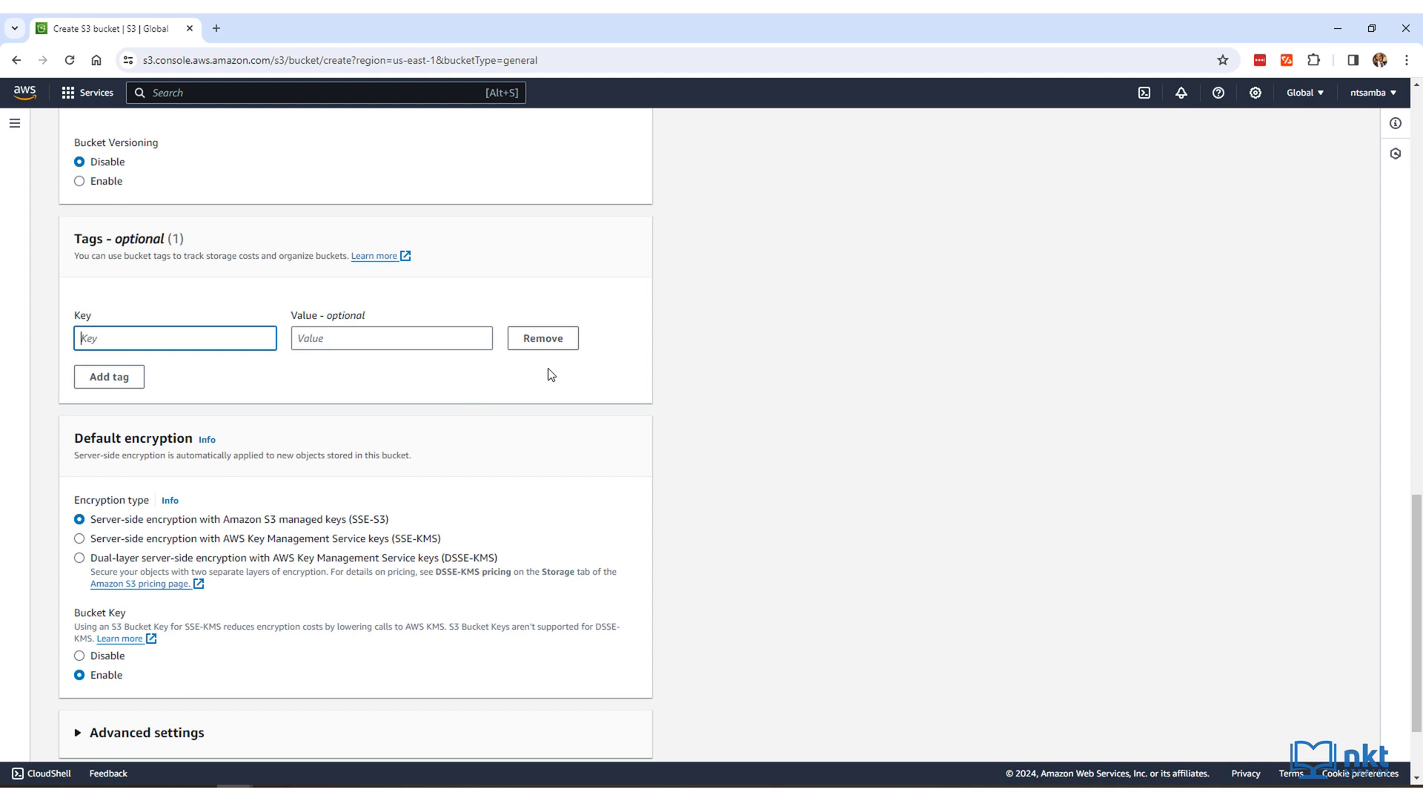
{"action": "left_click", "coordinate": [557, 348]}
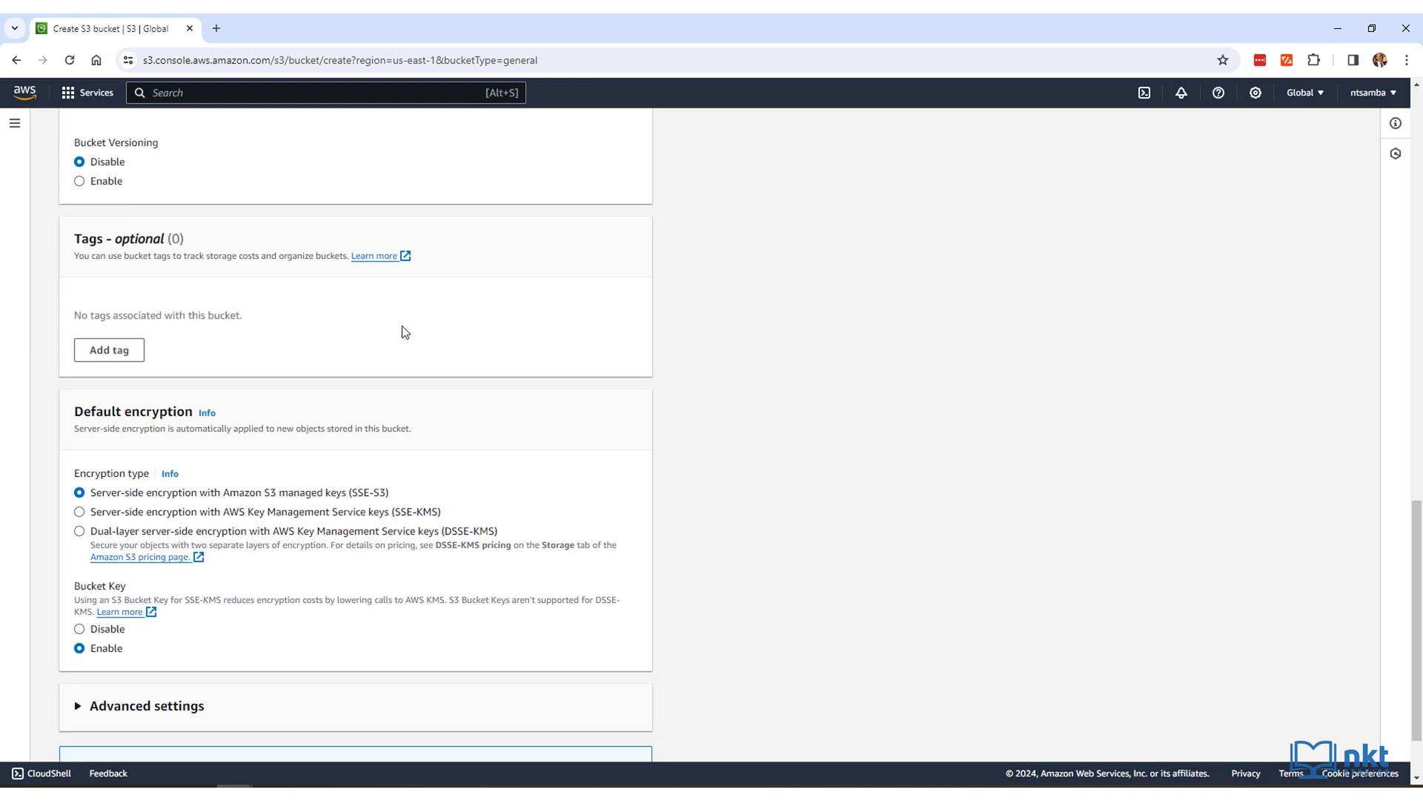
- Expand the bucket's advanced settings to view Object Lock, and create the bucket with the current settings
{"action": "scroll", "coordinate": [1417, 622], "scroll_direction": "down", "scroll_amount": 2}
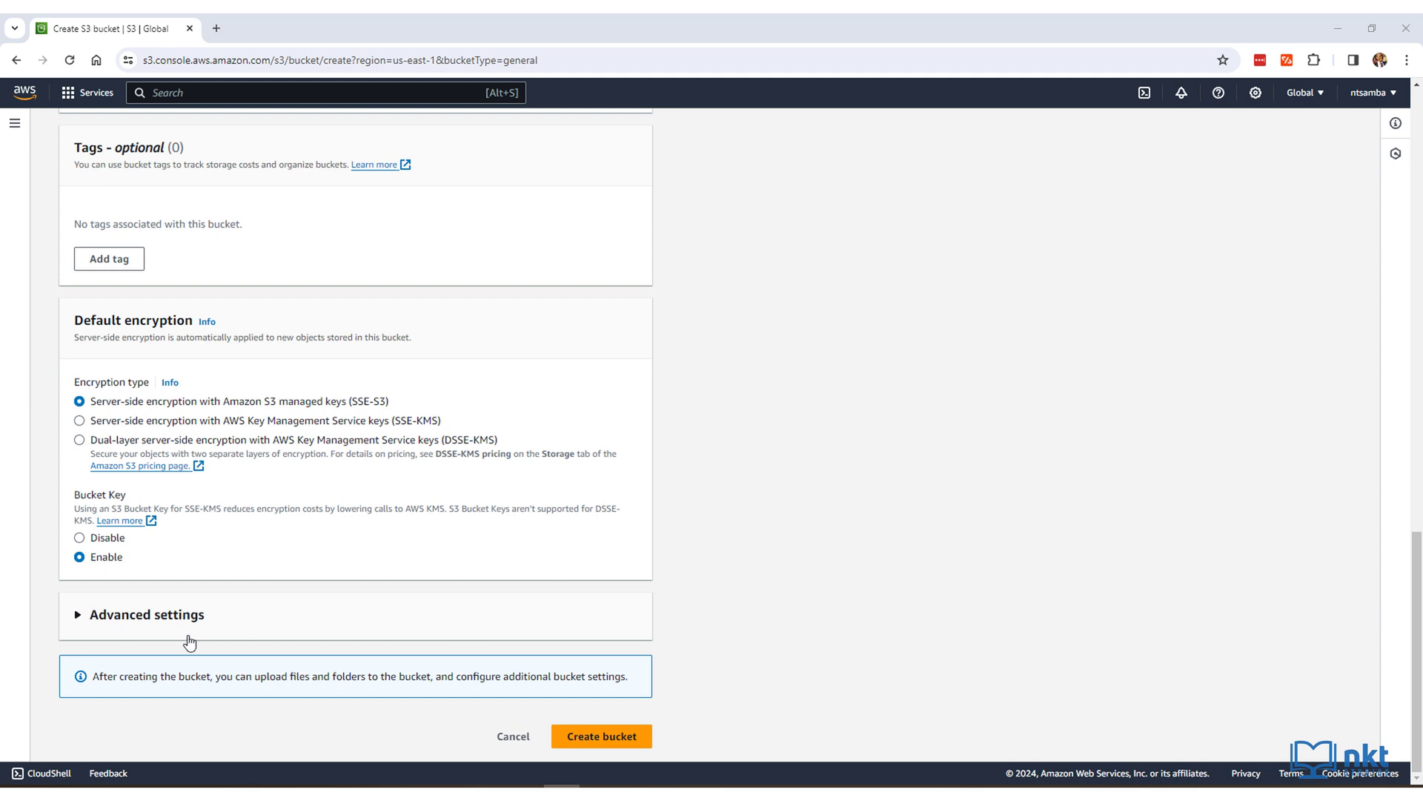
{"action": "left_click", "coordinate": [78, 616]}
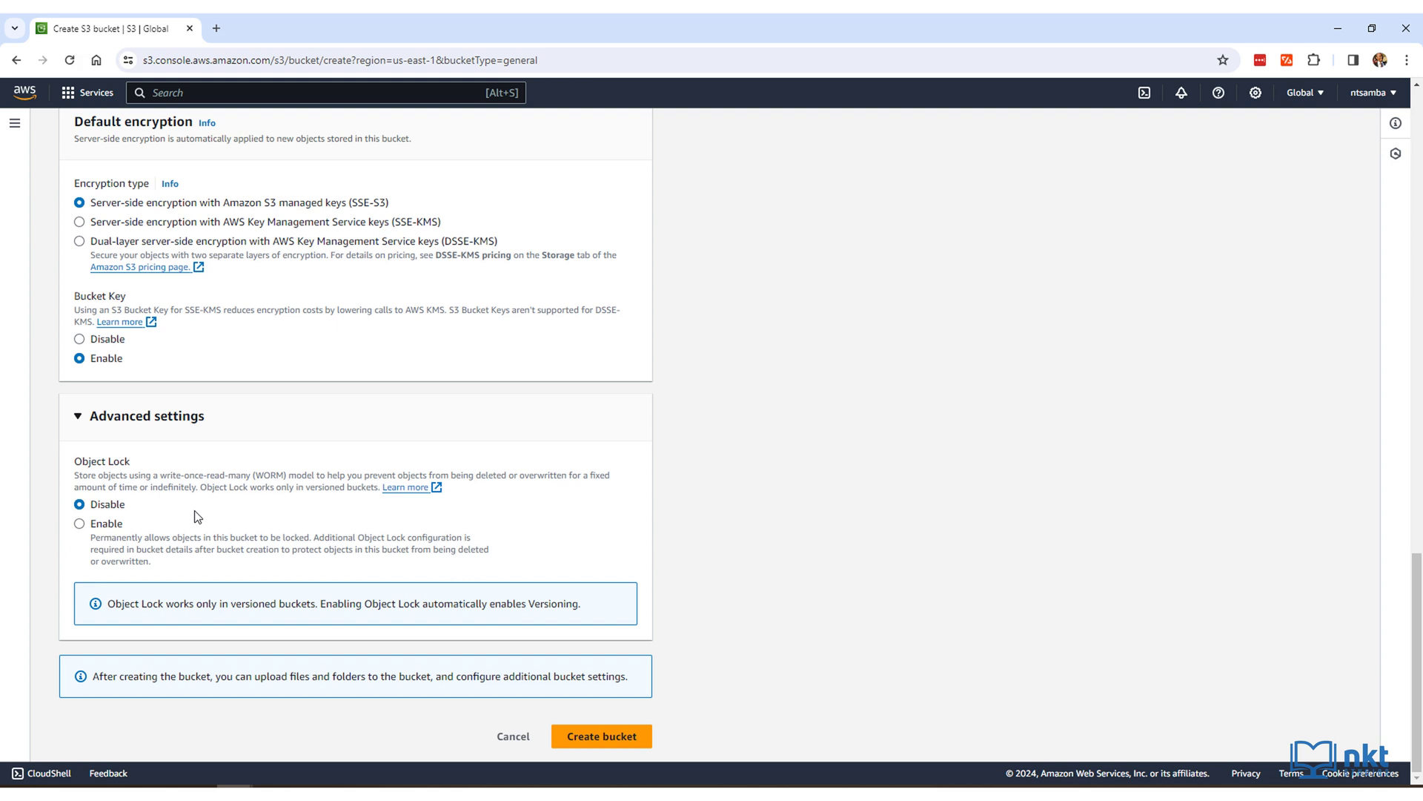
{"action": "left_click", "coordinate": [580, 745]}
{"action": "left_click", "coordinate": [580, 742]}
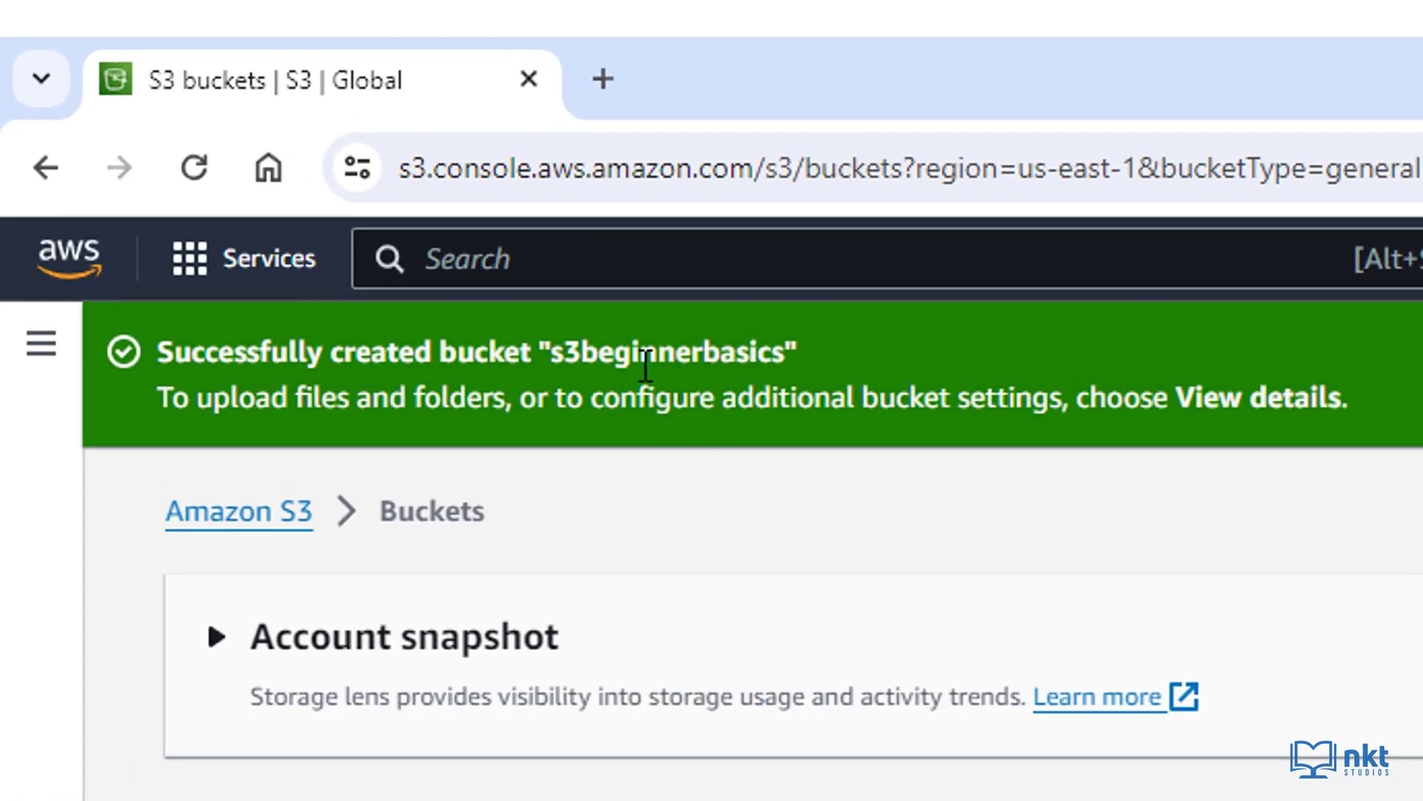
- Locate the s3beginnerbasics bucket in the bucket list
{"action": "left_click_drag", "start_coordinate": [1417, 256], "coordinate": [1417, 567]}
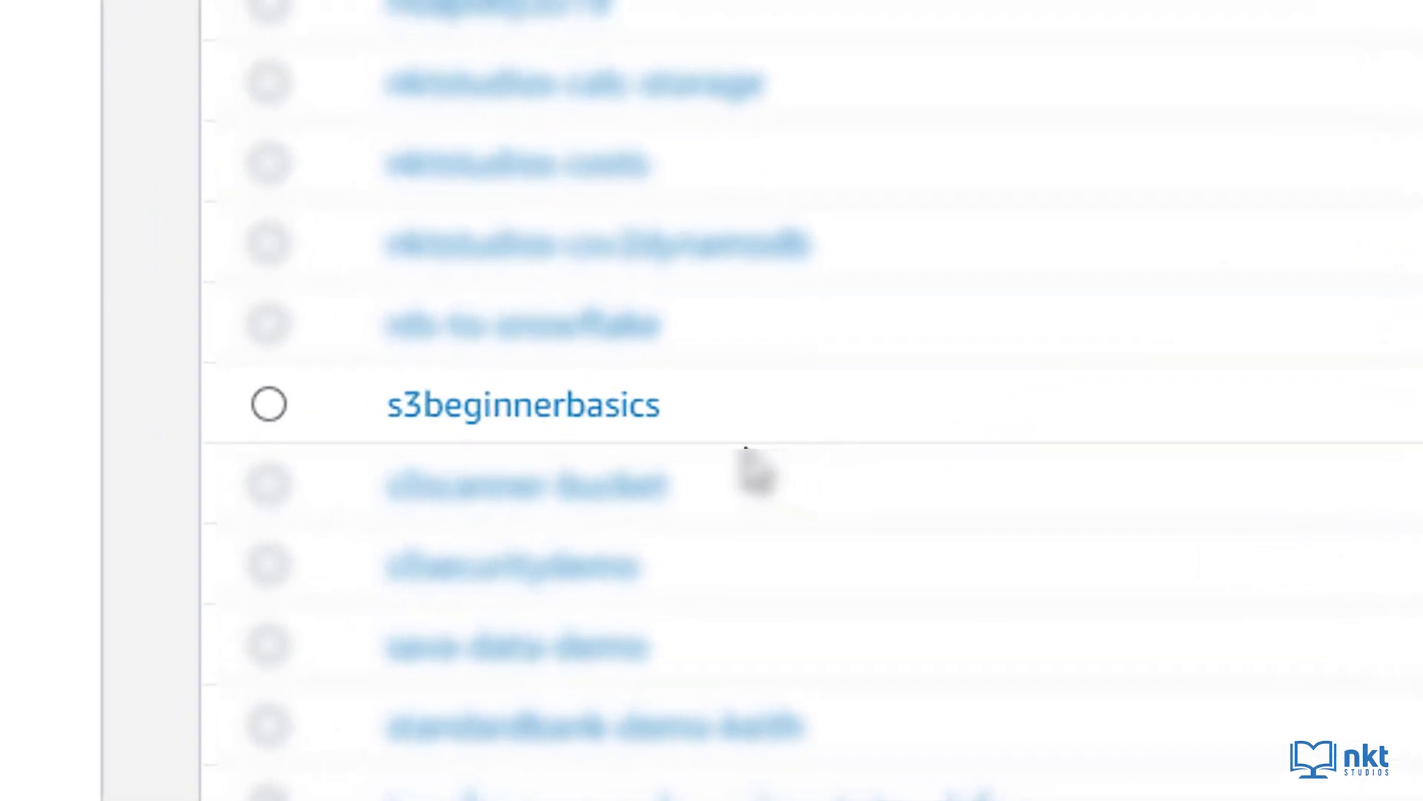
{"action": "left_click_drag", "start_coordinate": [515, 457], "coordinate": [279, 464]}
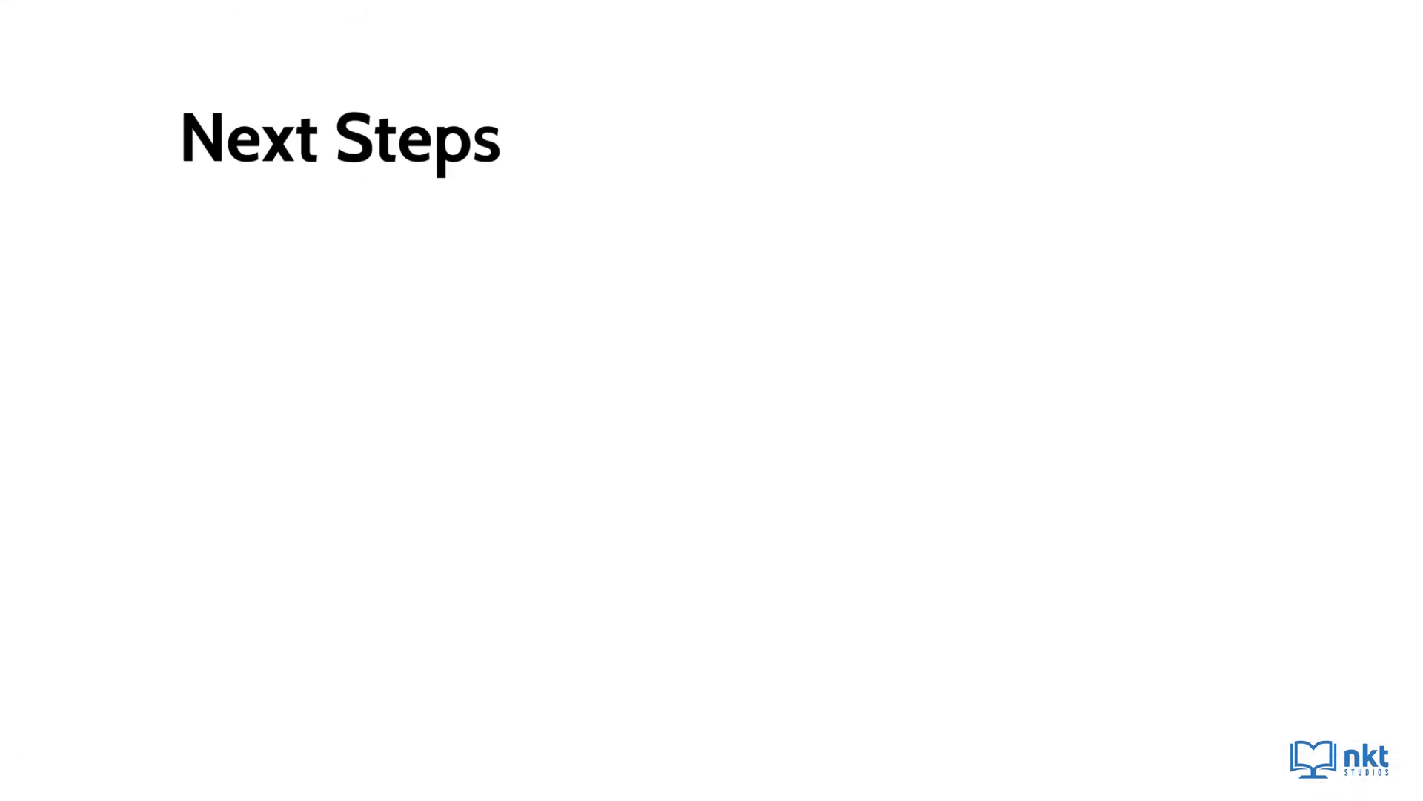